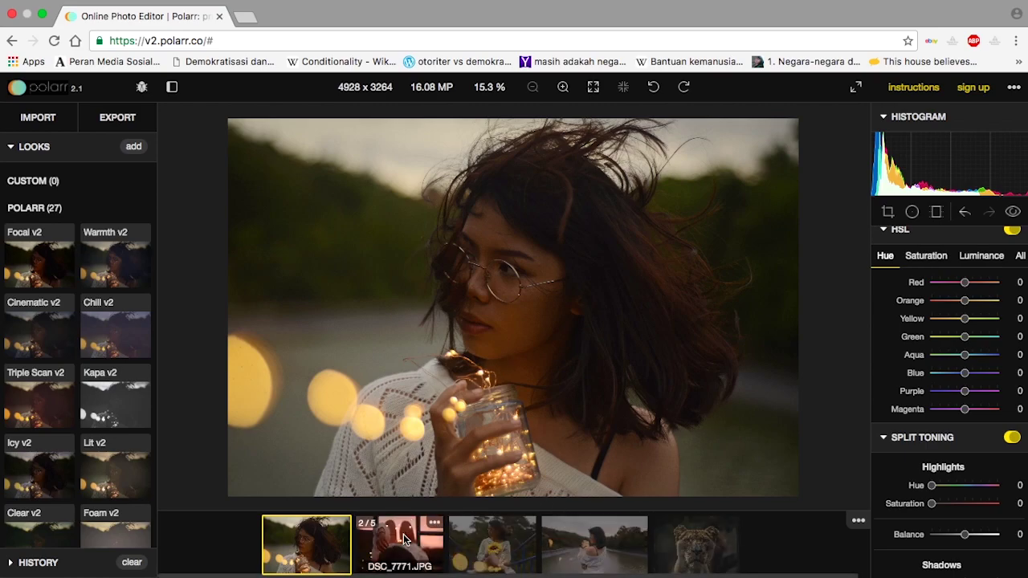
- Open the pink-toned legs photo and compare it with its unedited original
{"action": "left_click", "coordinate": [407, 539]}
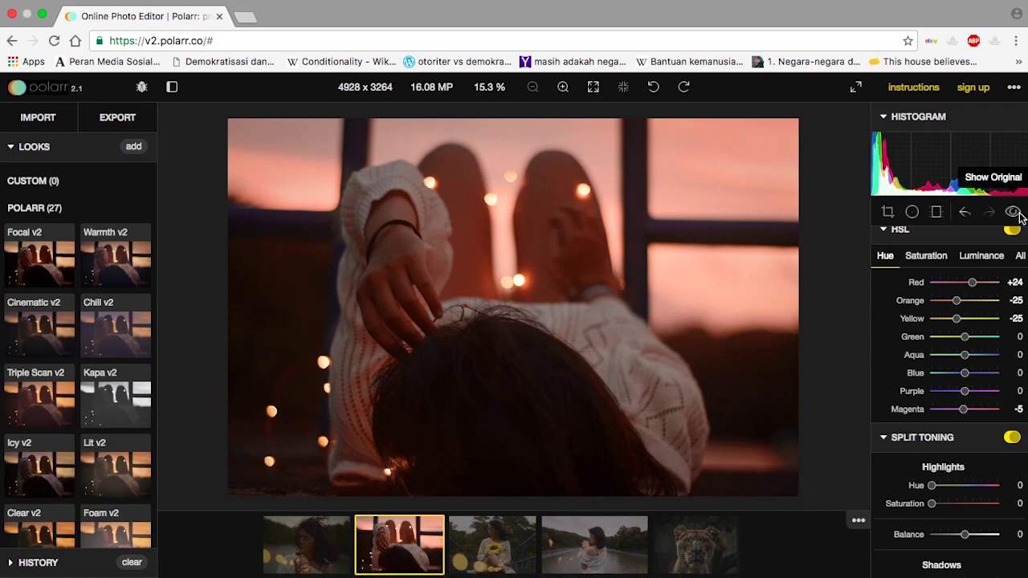
{"action": "left_click", "coordinate": [1018, 215]}
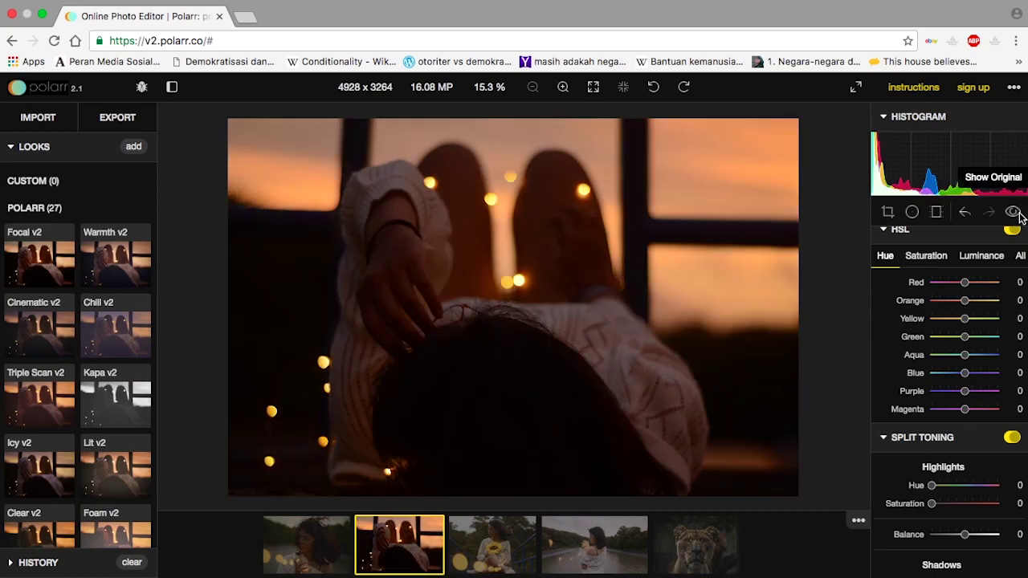
{"action": "left_click", "coordinate": [1014, 213]}
- Open the sunflower photo and compare it with its original before returning to the edit
{"action": "left_click", "coordinate": [504, 546]}
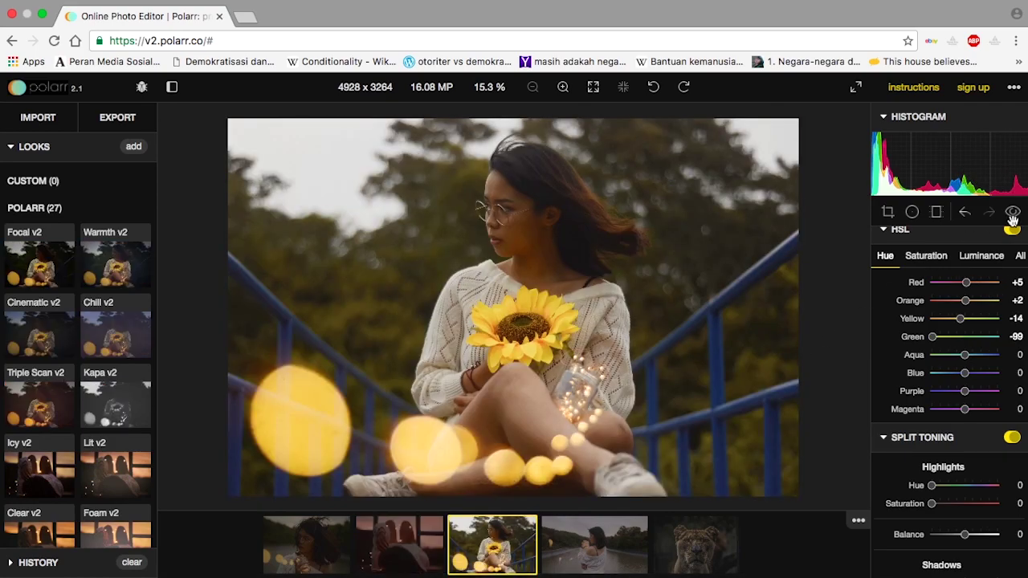
{"action": "left_click", "coordinate": [1012, 213]}
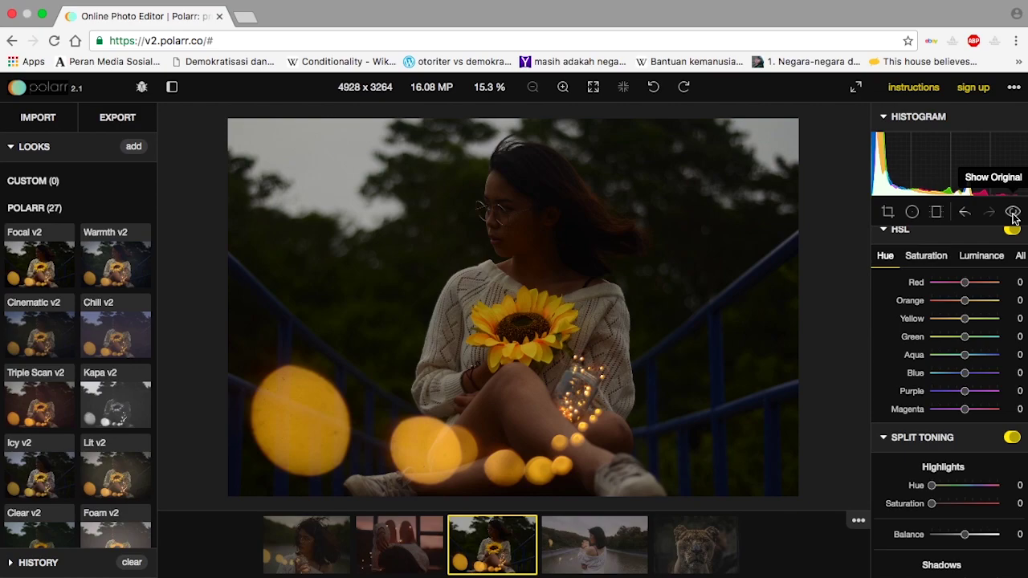
{"action": "left_click", "coordinate": [1013, 216]}
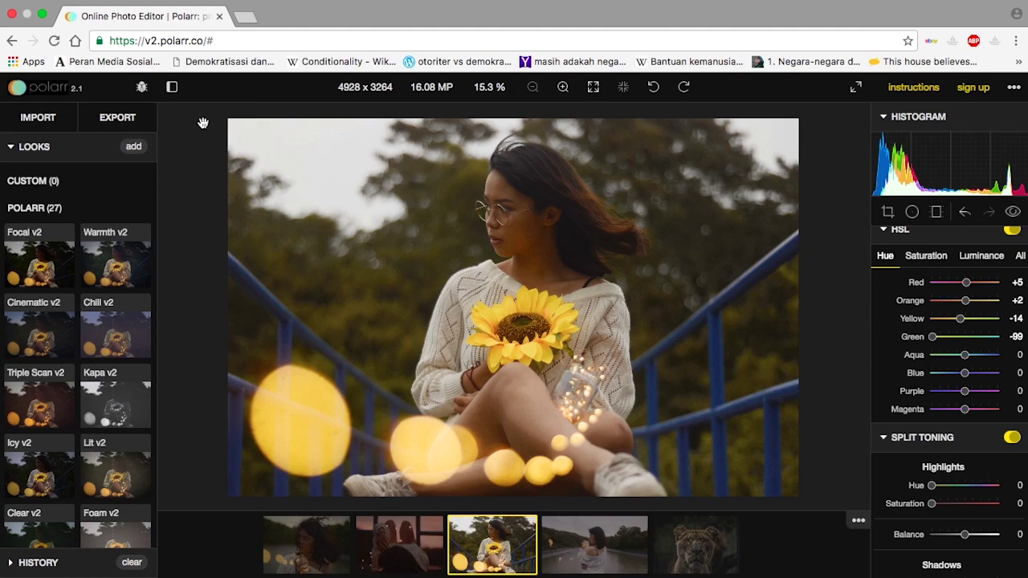
- Import DSC_7770.JPG from the computer's Downloads folder and open it in the editor
{"action": "left_click", "coordinate": [52, 123]}
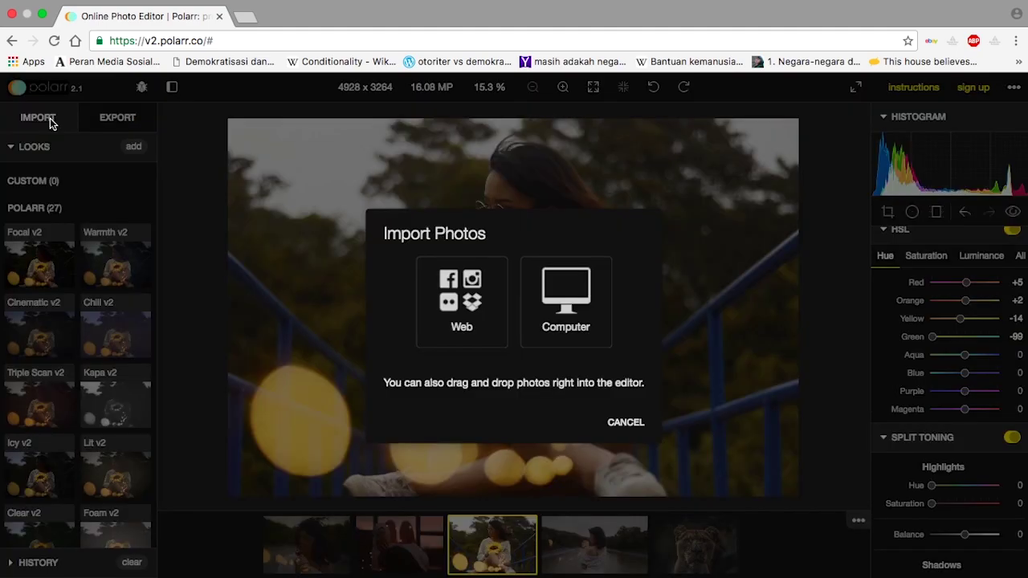
{"action": "left_click", "coordinate": [584, 295]}
{"action": "scroll", "coordinate": [442, 165], "scroll_direction": "up", "scroll_amount": 2}
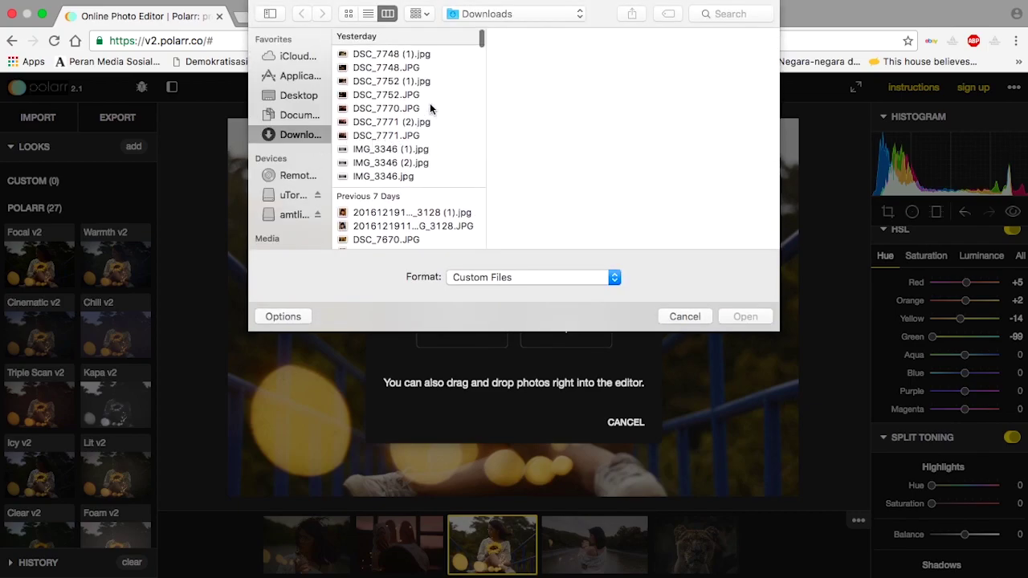
{"action": "left_click", "coordinate": [411, 121]}
{"action": "key", "text": "Down"}
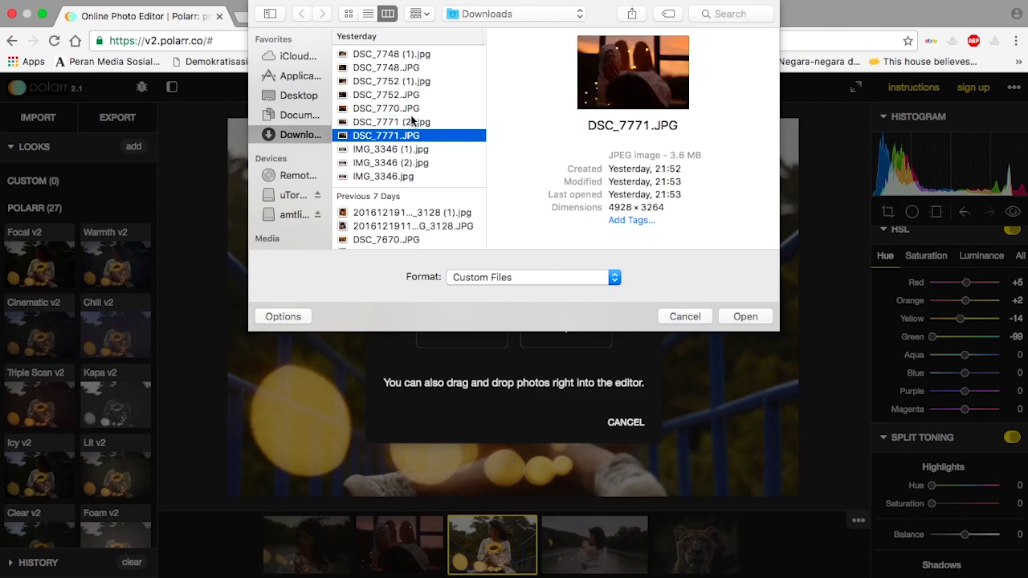
{"action": "key", "text": "Up"}
{"action": "key", "text": "Up"}
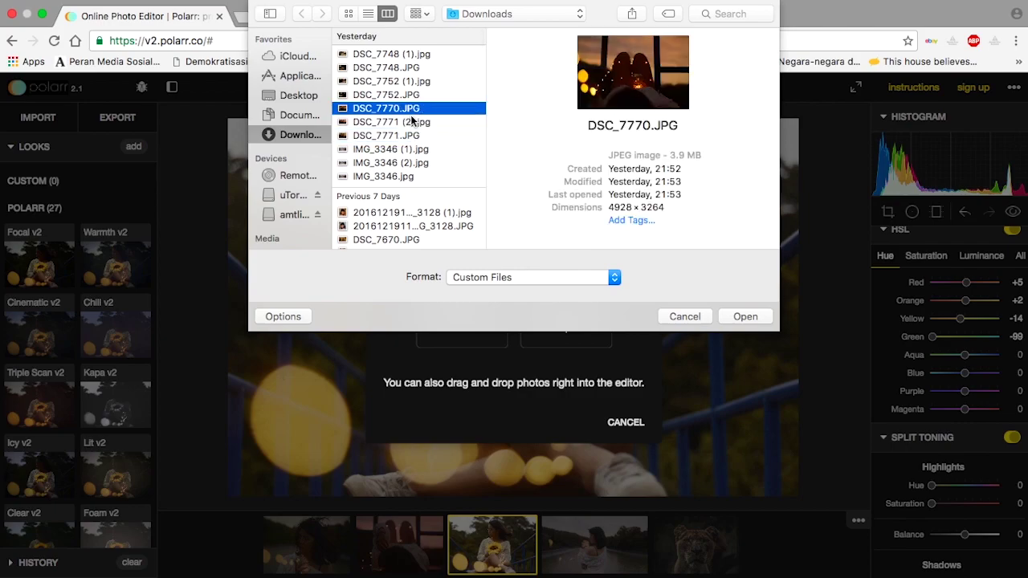
{"action": "key", "text": "Return"}
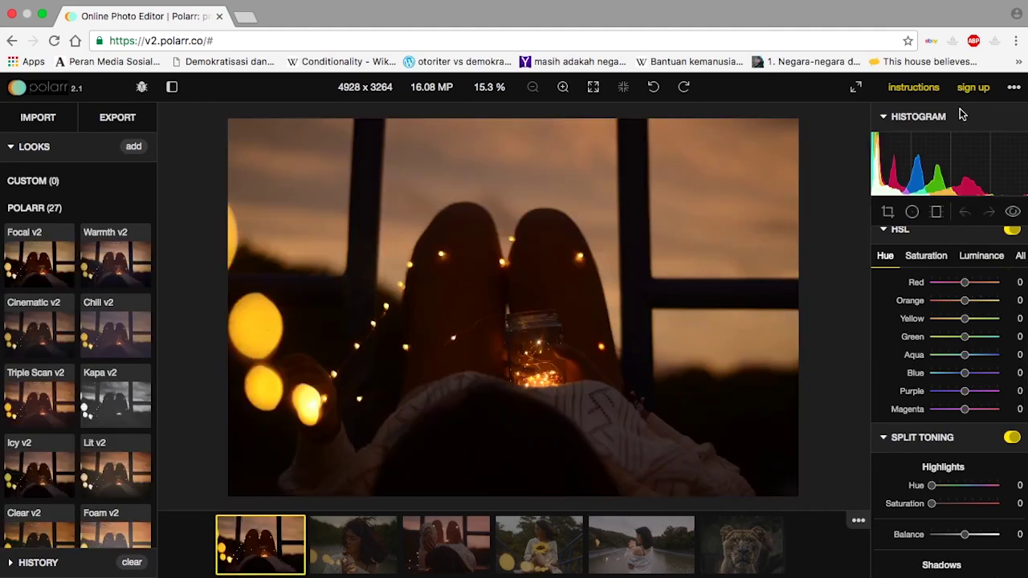
- In the Basic panel, set Exposure and Gamma to +20 and Contrast to +10
{"action": "scroll", "coordinate": [999, 362], "scroll_direction": "up", "scroll_amount": 6}
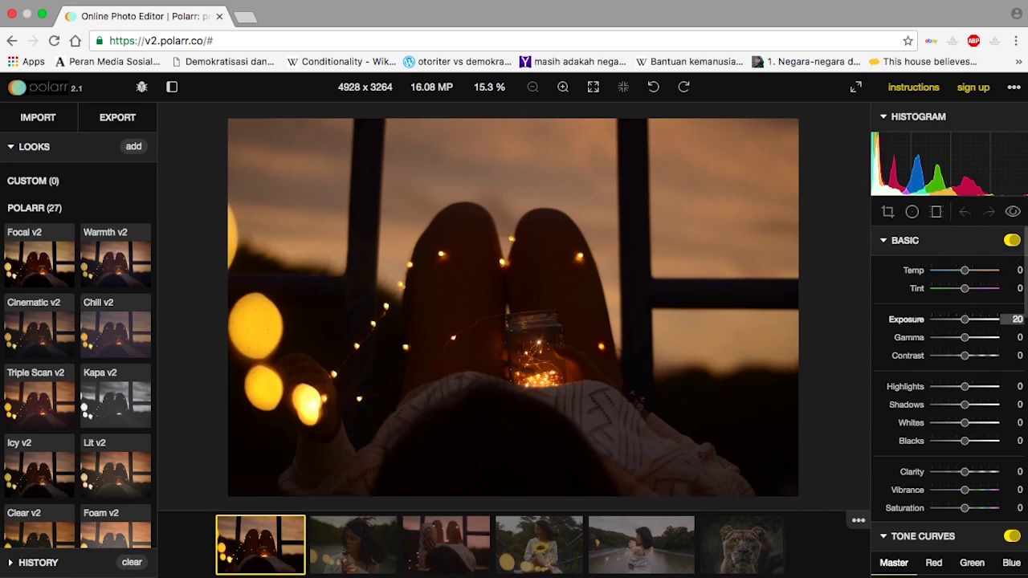
{"action": "key", "text": "Return"}
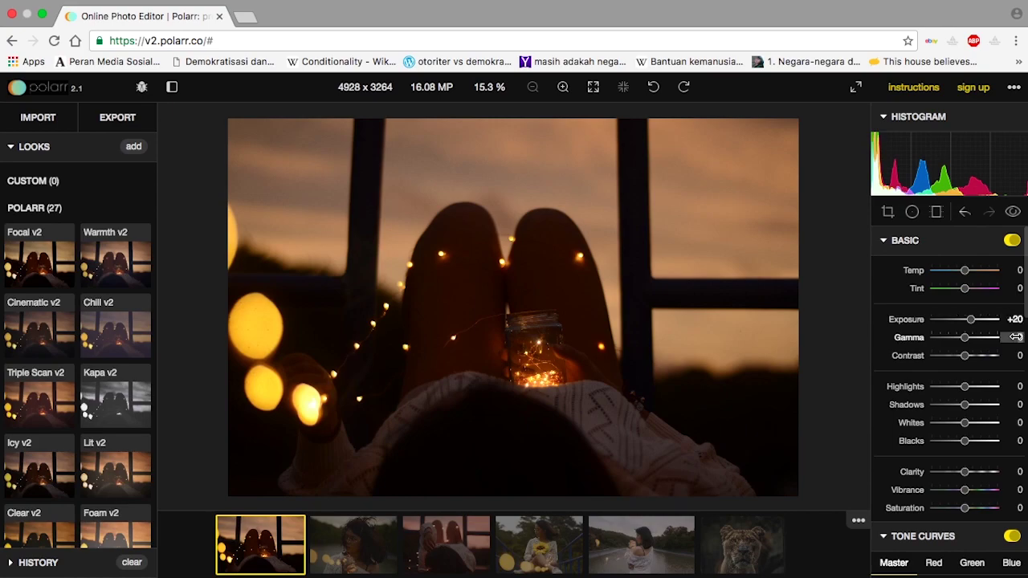
{"action": "key", "text": "Return"}
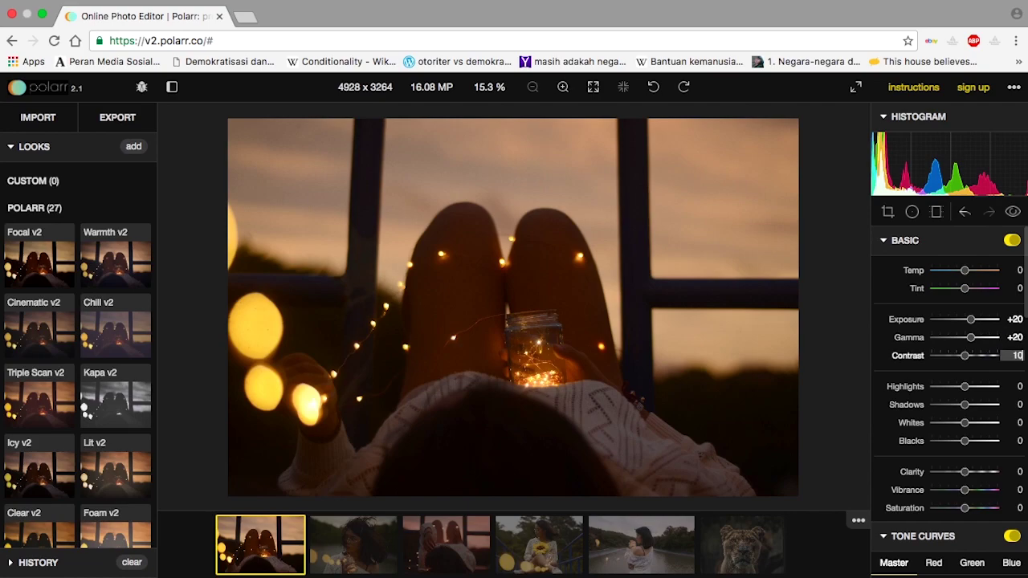
{"action": "type", "text": "10"}
{"action": "key", "text": "Return"}
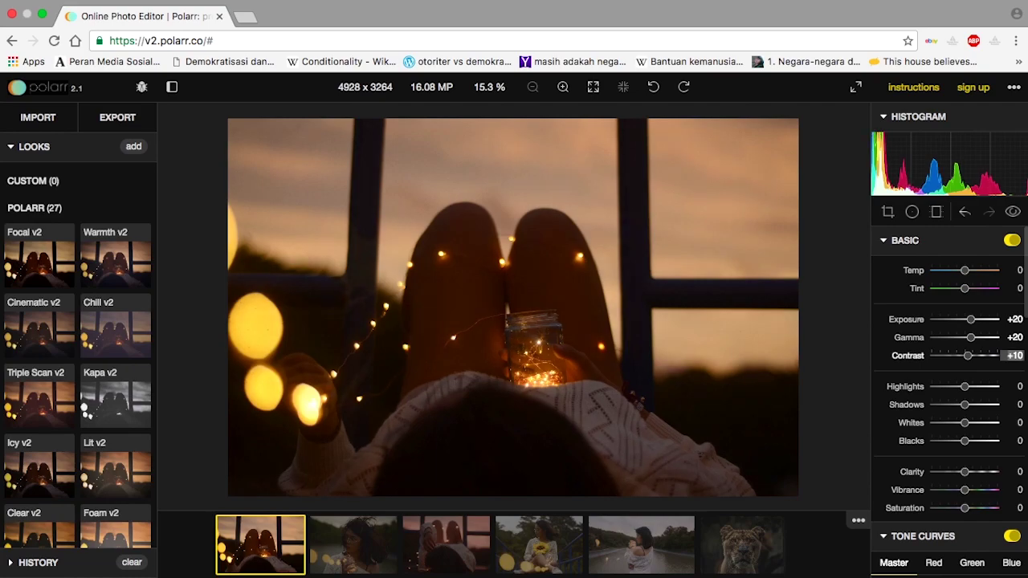
- Set Shadows to +10, Blacks to +20 and Clarity to +10
{"action": "left_click", "coordinate": [1021, 404]}
{"action": "type", "text": "10"}
{"action": "key", "text": "Return"}
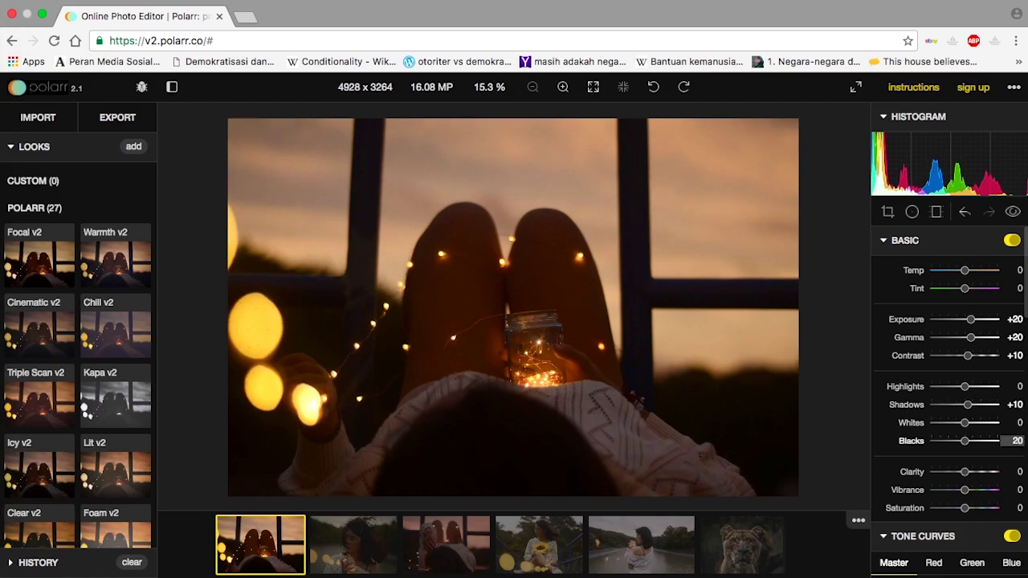
{"action": "key", "text": "Return"}
{"action": "scroll", "coordinate": [1000, 443], "scroll_direction": "down", "scroll_amount": 4}
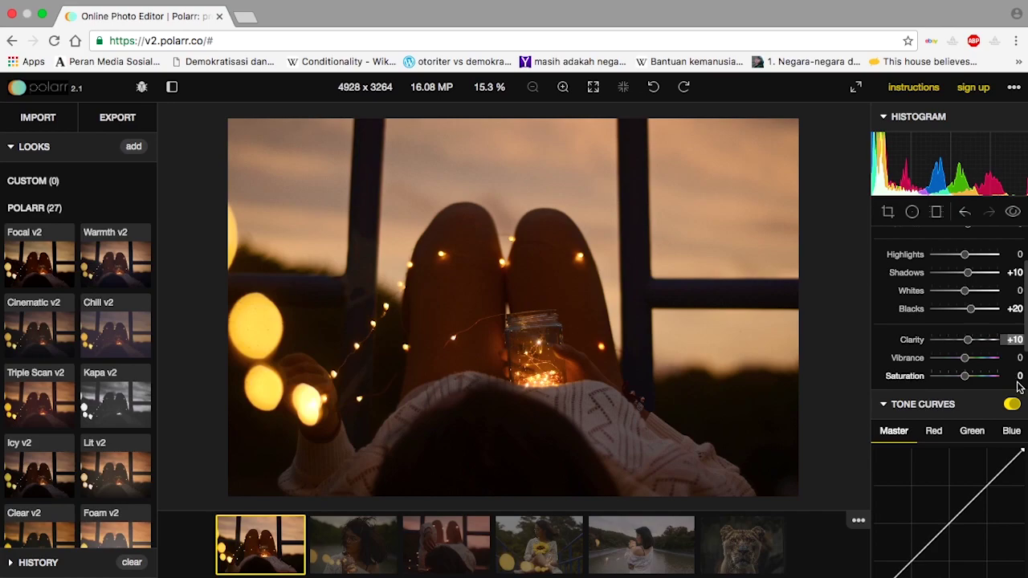
{"action": "scroll", "coordinate": [1018, 386], "scroll_direction": "down", "scroll_amount": 4}
{"action": "scroll", "coordinate": [1019, 386], "scroll_direction": "down", "scroll_amount": 2}
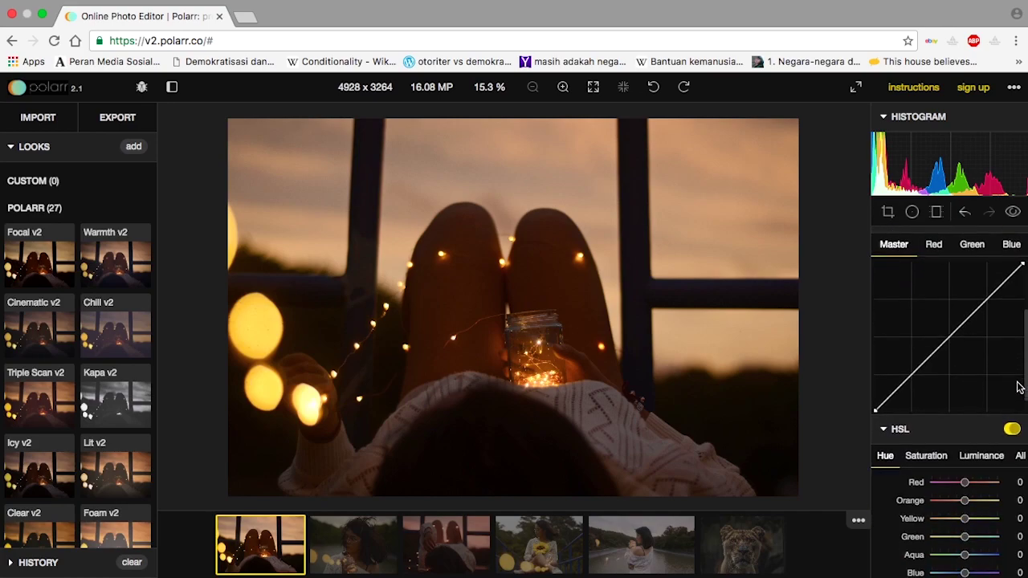
- Add two Master tone curve points, nudging the shadows up and the highlights down
{"action": "left_click", "coordinate": [960, 319]}
{"action": "mouse_move", "coordinate": [960, 319]}
{"action": "left_mouse_down"}
{"action": "mouse_move", "coordinate": [953, 308]}
{"action": "mouse_move", "coordinate": [962, 312]}
{"action": "left_mouse_up"}
{"action": "mouse_move", "coordinate": [928, 347]}
{"action": "left_mouse_down"}
{"action": "mouse_move", "coordinate": [934, 356]}
{"action": "mouse_move", "coordinate": [908, 330]}
{"action": "mouse_move", "coordinate": [929, 358]}
{"action": "mouse_move", "coordinate": [922, 353]}
{"action": "left_mouse_up"}
{"action": "left_click_drag", "start_coordinate": [964, 312], "coordinate": [993, 302]}
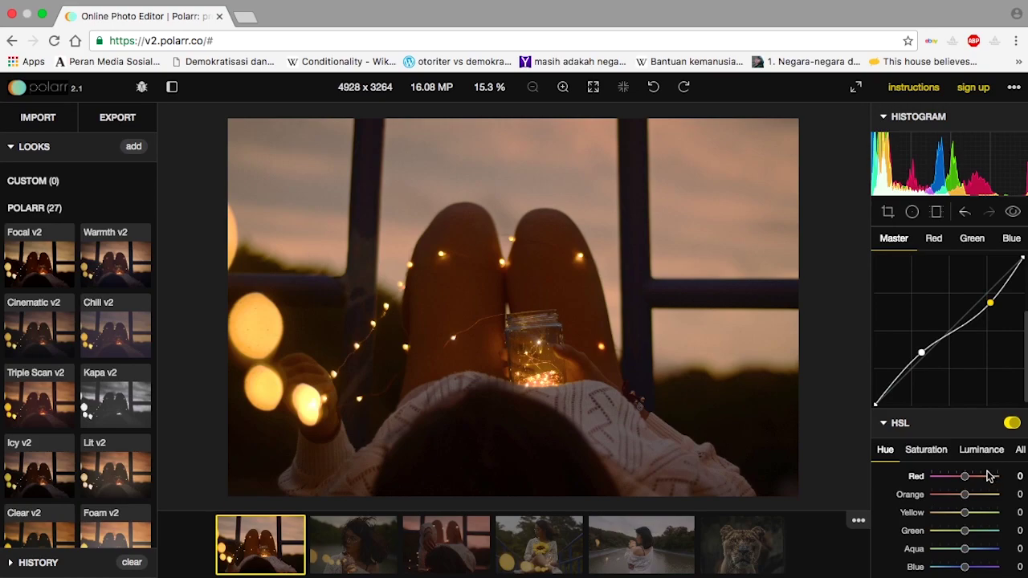
{"action": "scroll", "coordinate": [980, 485], "scroll_direction": "down", "scroll_amount": 1}
- Set the HSL hues to Orange +5, Yellow -32 and Green +2, with Red at -18
{"action": "scroll", "coordinate": [977, 484], "scroll_direction": "down", "scroll_amount": 2}
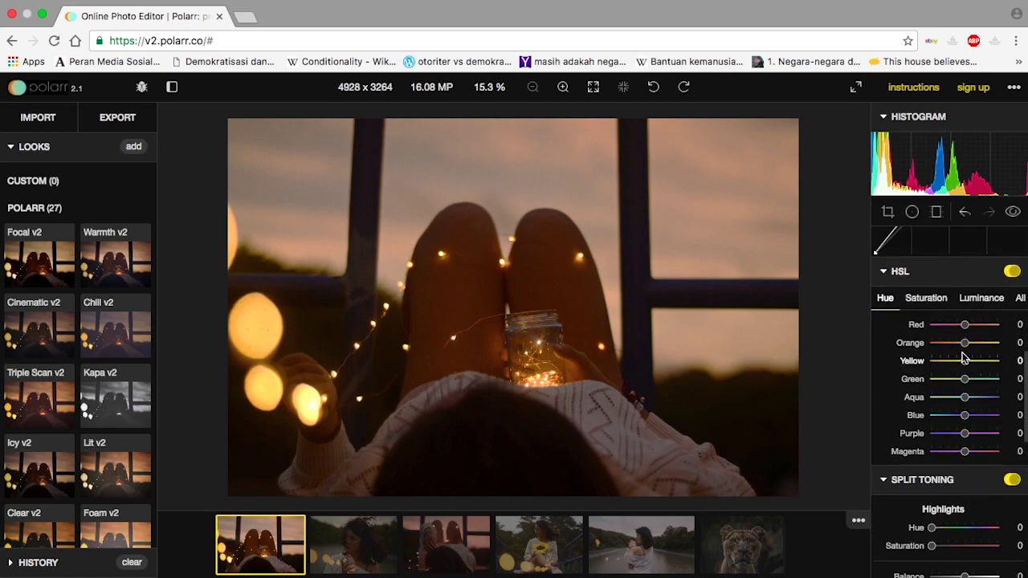
{"action": "left_click_drag", "start_coordinate": [967, 330], "coordinate": [964, 351]}
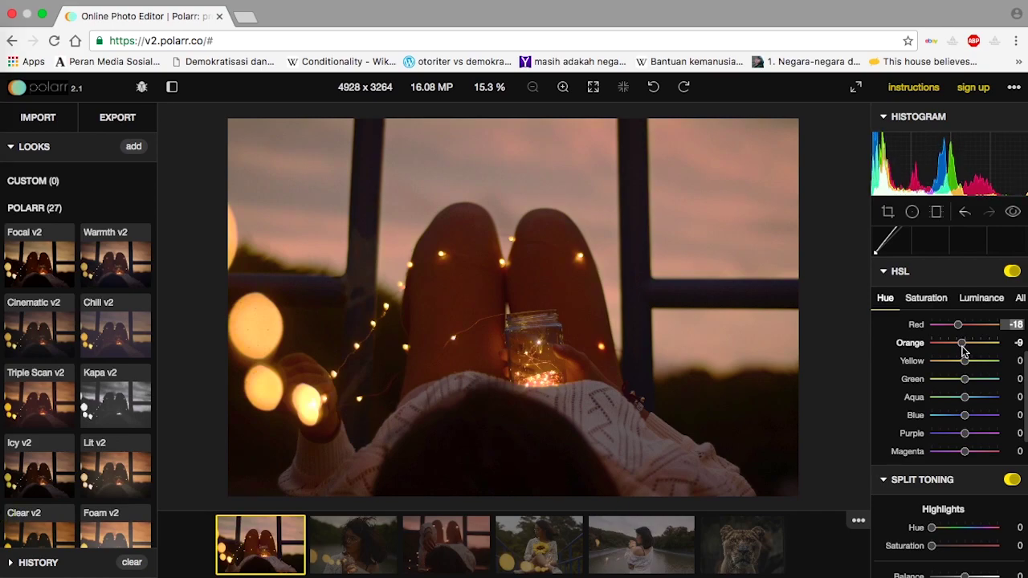
{"action": "scroll", "coordinate": [982, 409], "scroll_direction": "down", "scroll_amount": 1}
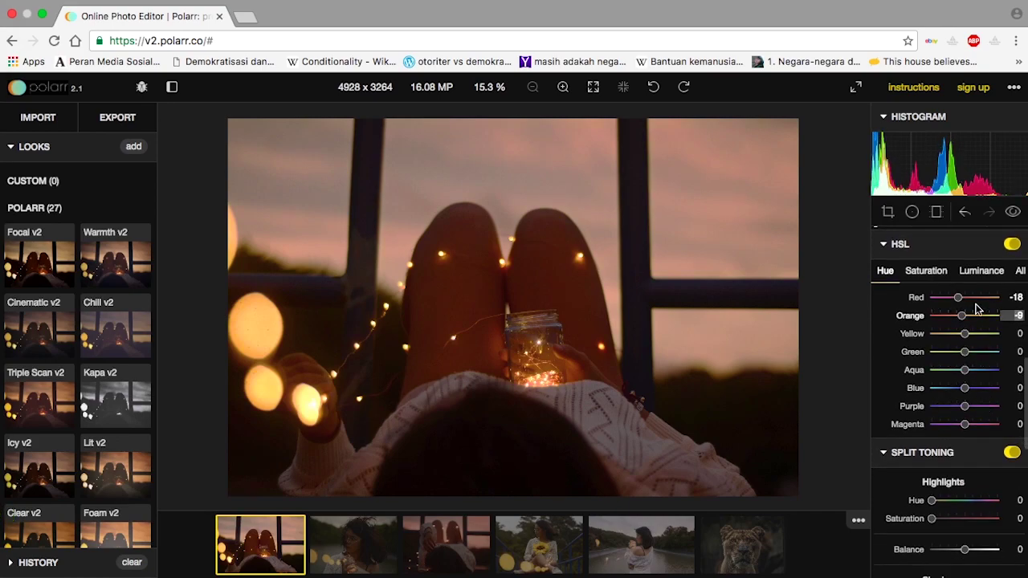
{"action": "left_click_drag", "start_coordinate": [963, 317], "coordinate": [956, 344]}
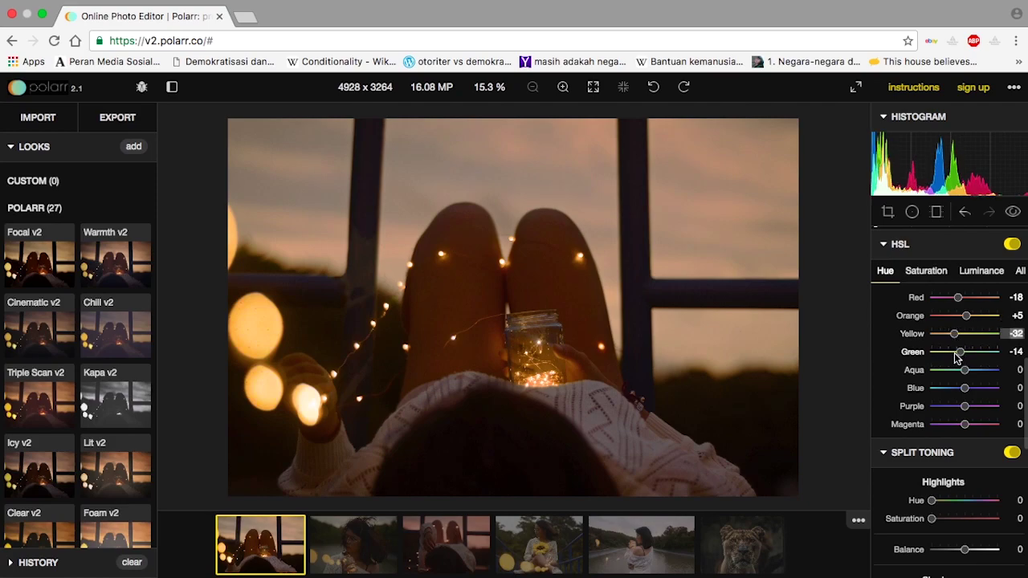
{"action": "left_click", "coordinate": [966, 358]}
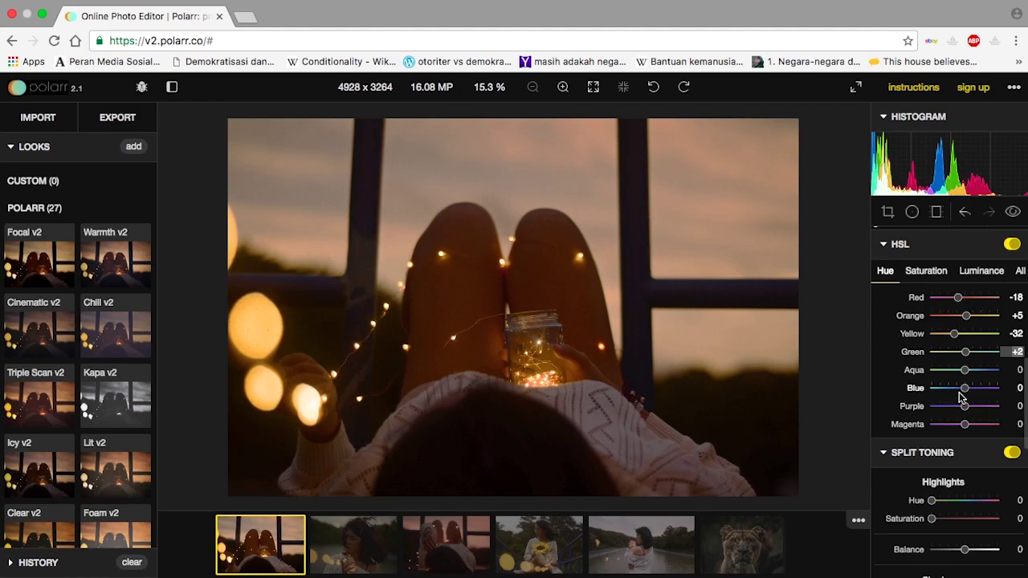
{"action": "scroll", "coordinate": [977, 429], "scroll_direction": "down", "scroll_amount": 8}
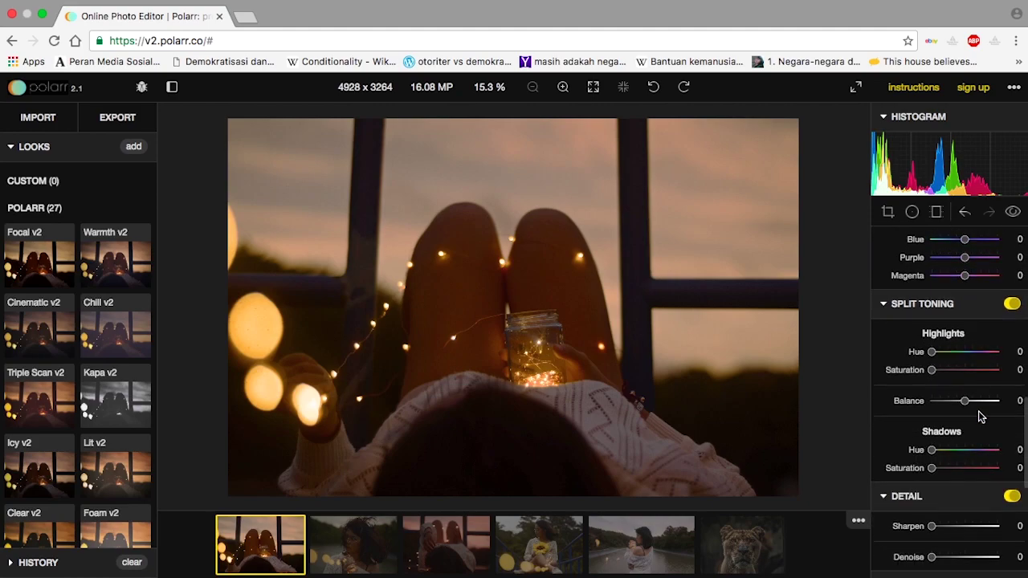
- In the HSL Luminance tab, adjust Red luminance and lift Magenta to about +24
{"action": "scroll", "coordinate": [980, 416], "scroll_direction": "up", "scroll_amount": 10}
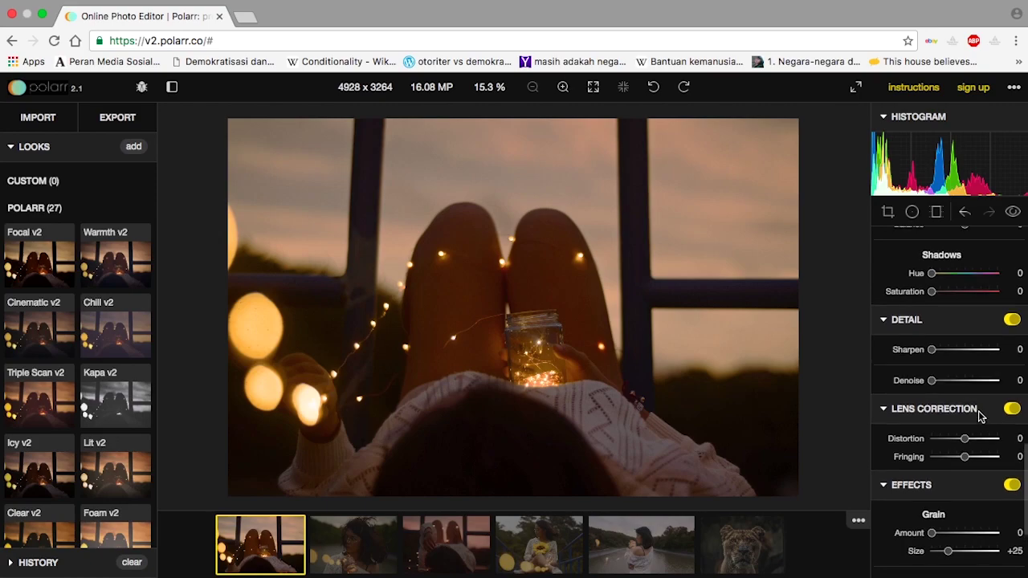
{"action": "scroll", "coordinate": [980, 416], "scroll_direction": "up", "scroll_amount": 2}
{"action": "scroll", "coordinate": [982, 415], "scroll_direction": "down", "scroll_amount": 4}
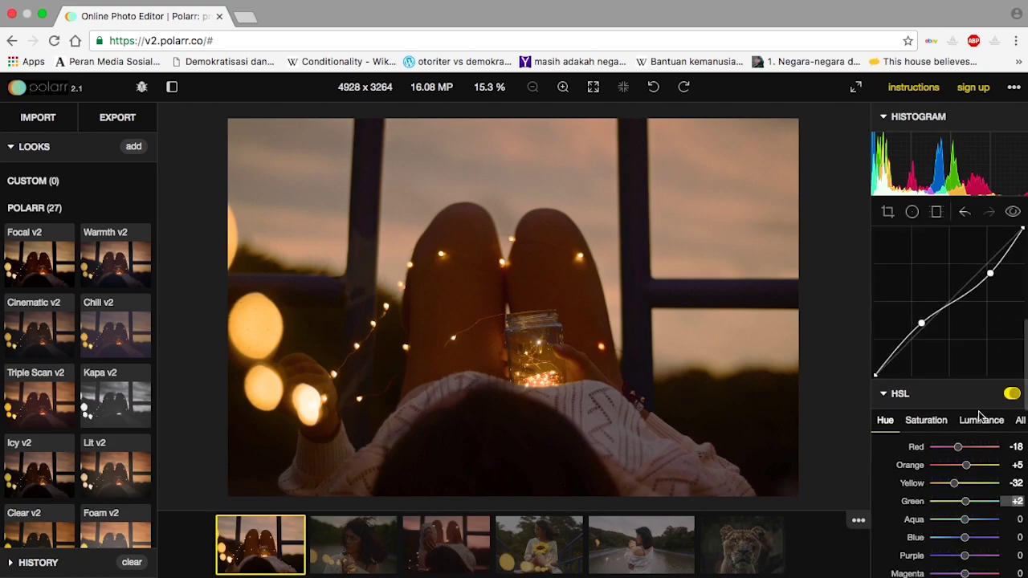
{"action": "left_click", "coordinate": [991, 388]}
{"action": "scroll", "coordinate": [980, 401], "scroll_direction": "down", "scroll_amount": 2}
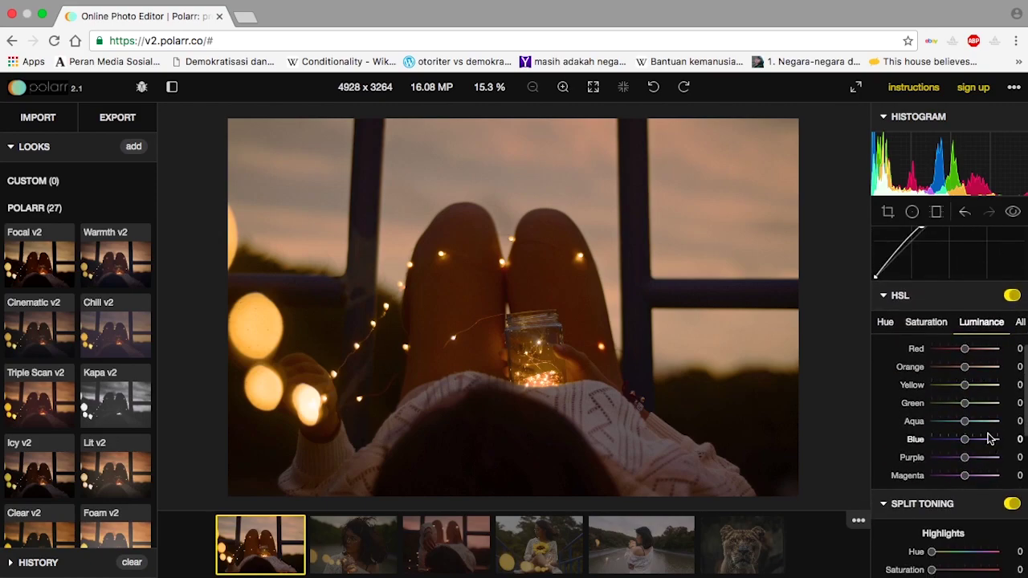
{"action": "left_click_drag", "start_coordinate": [964, 351], "coordinate": [977, 391]}
{"action": "scroll", "coordinate": [982, 408], "scroll_direction": "down", "scroll_amount": 3}
{"action": "left_click", "coordinate": [924, 235]}
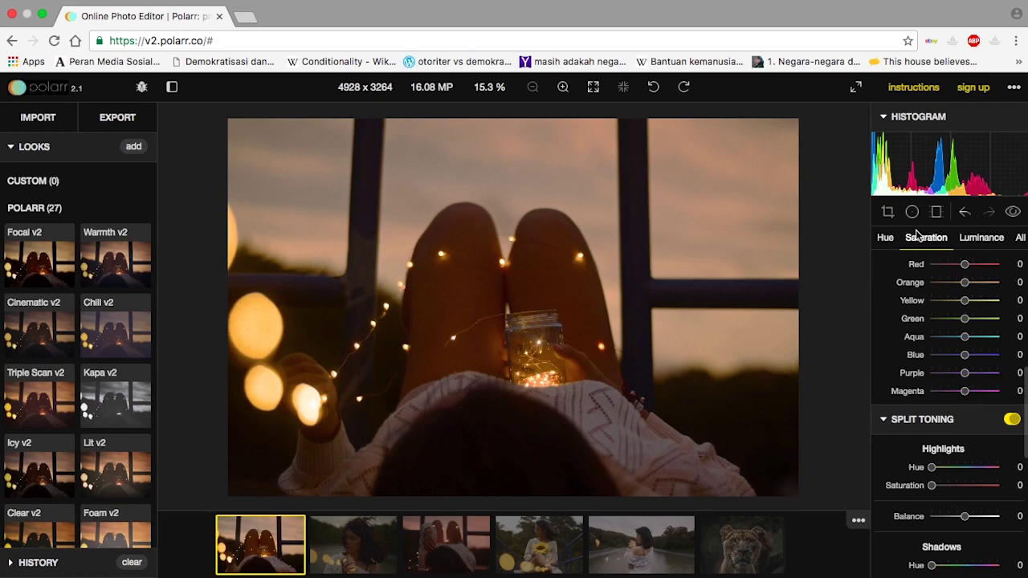
- Shift the HSL Red hue to -46 and the Orange hue down to around -9
{"action": "left_click", "coordinate": [884, 238]}
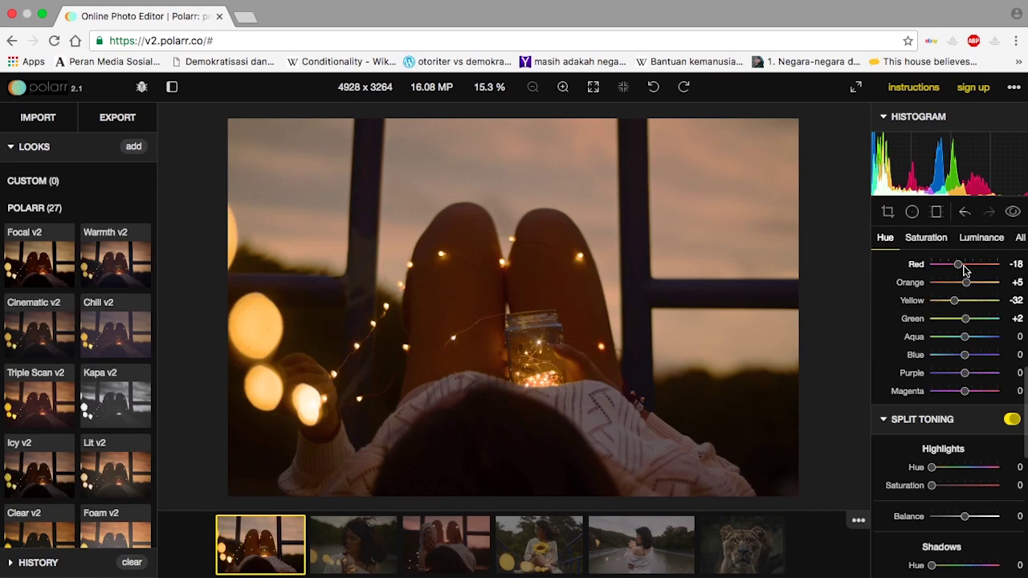
{"action": "mouse_move", "coordinate": [960, 271]}
{"action": "left_mouse_down"}
{"action": "mouse_move", "coordinate": [980, 265]}
{"action": "mouse_move", "coordinate": [950, 266]}
{"action": "left_mouse_up"}
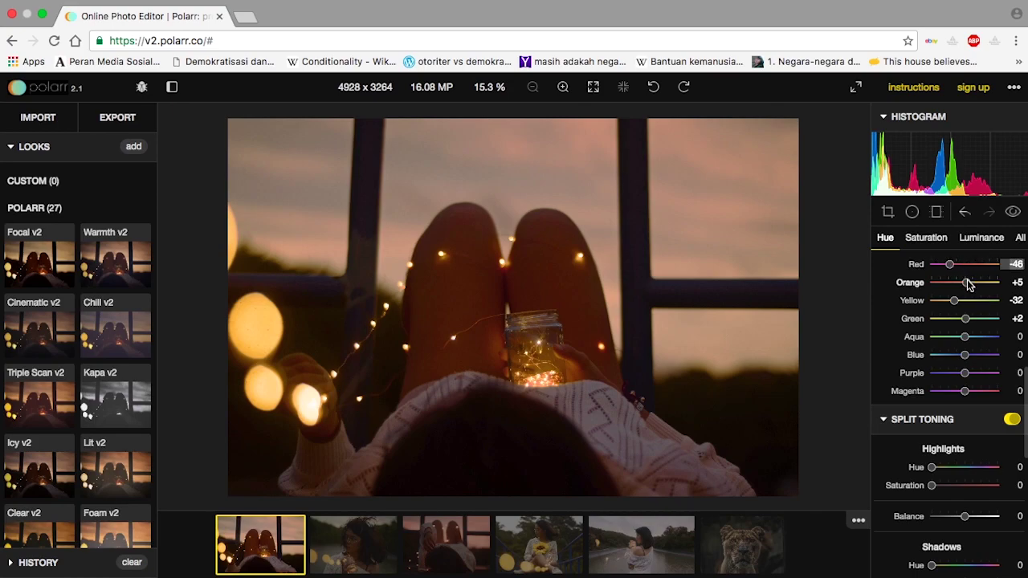
{"action": "left_click_drag", "start_coordinate": [969, 286], "coordinate": [958, 285]}
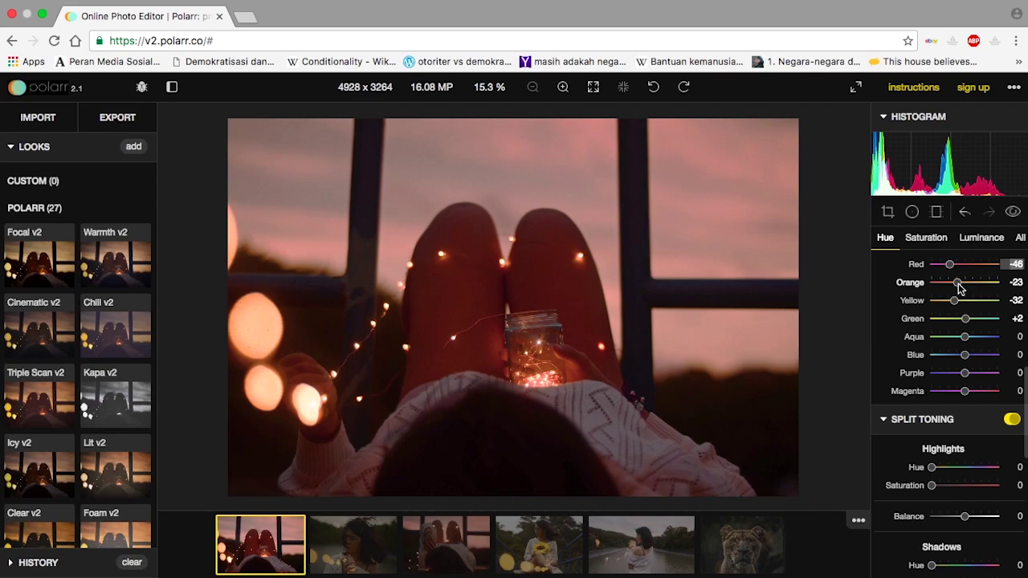
{"action": "left_click_drag", "start_coordinate": [961, 287], "coordinate": [967, 287]}
{"action": "scroll", "coordinate": [969, 354], "scroll_direction": "down", "scroll_amount": 1}
- Zoom in on the jar and set Detail Sharpen to +14 and Denoise to +9
{"action": "scroll", "coordinate": [968, 353], "scroll_direction": "down", "scroll_amount": 9}
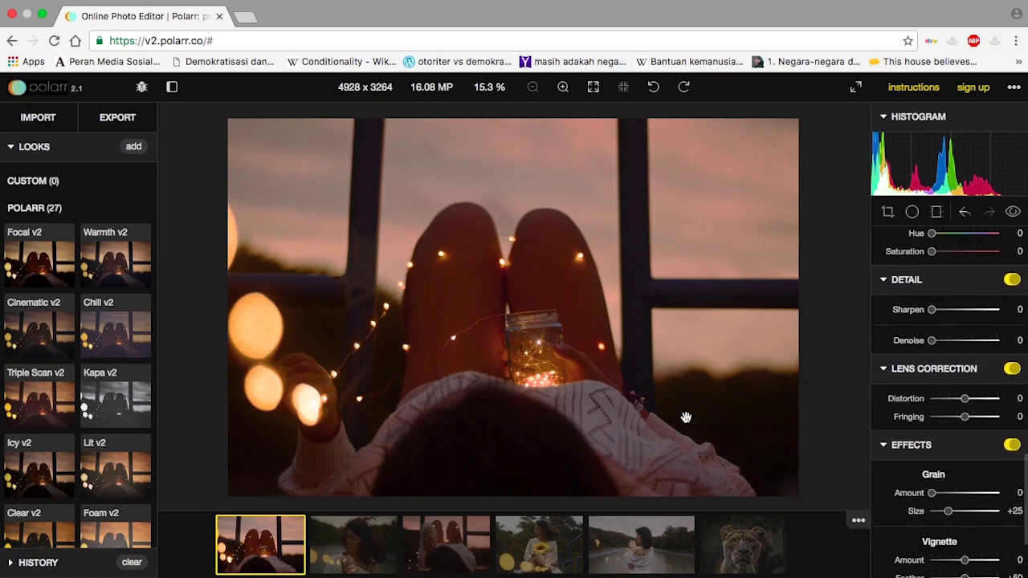
{"action": "scroll", "coordinate": [487, 303], "scroll_direction": "up", "scroll_amount": 5}
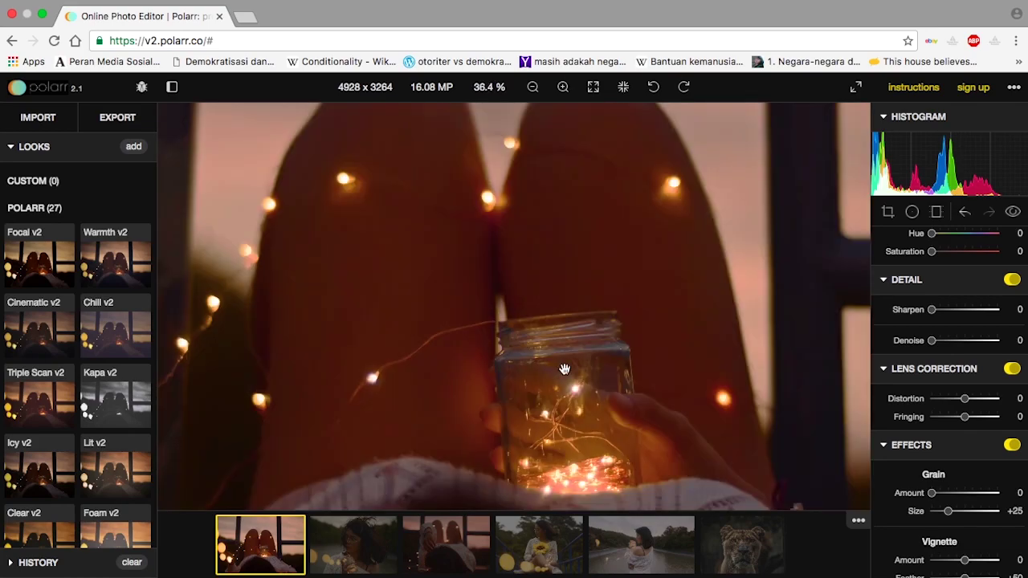
{"action": "right_click", "coordinate": [582, 378]}
{"action": "left_click", "coordinate": [555, 330]}
{"action": "left_click_drag", "start_coordinate": [555, 329], "coordinate": [573, 245]}
{"action": "left_click_drag", "start_coordinate": [932, 310], "coordinate": [942, 344]}
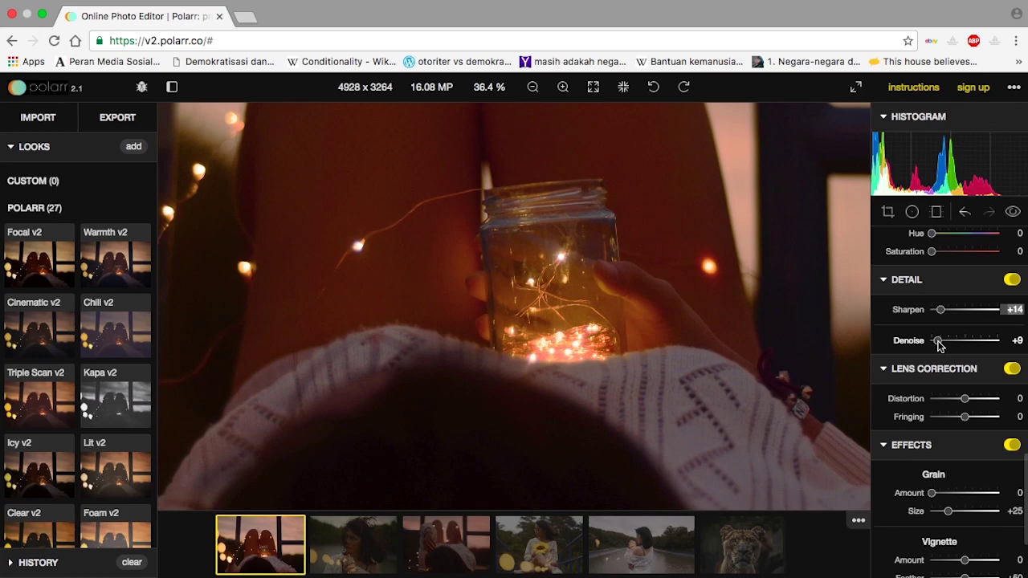
- With the whole photo back in view, set the Vignette Amount to -2
{"action": "scroll", "coordinate": [973, 443], "scroll_direction": "down", "scroll_amount": 3}
{"action": "scroll", "coordinate": [551, 397], "scroll_direction": "down", "scroll_amount": 5}
{"action": "left_click_drag", "start_coordinate": [620, 332], "coordinate": [620, 383]}
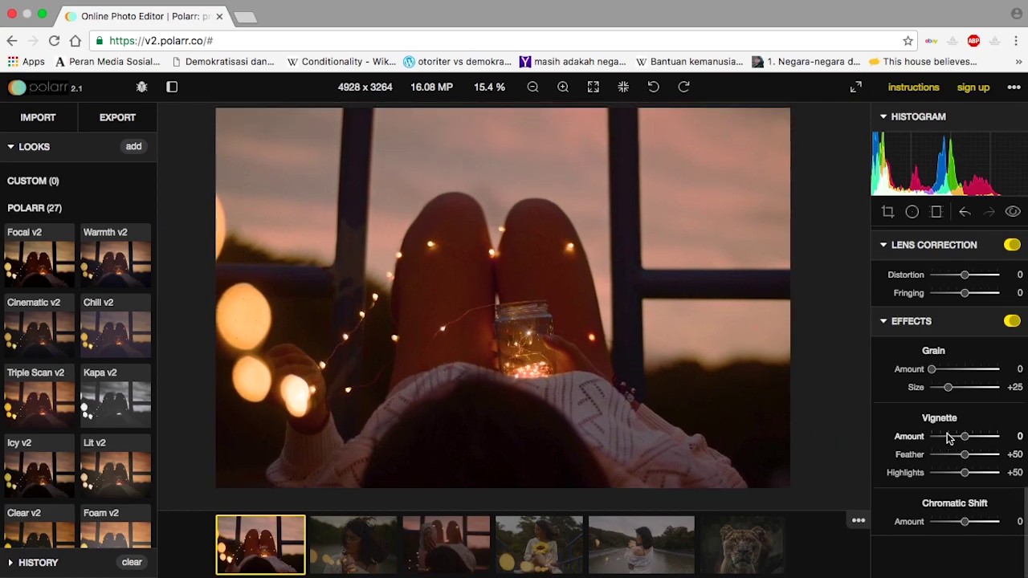
{"action": "left_click_drag", "start_coordinate": [966, 440], "coordinate": [966, 441]}
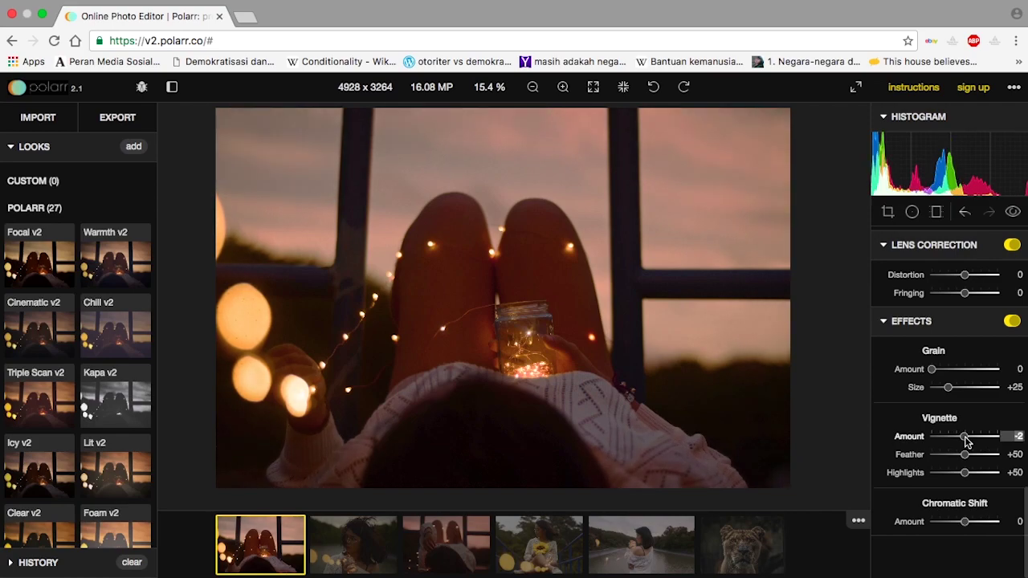
- Set the Basic Temp to +16 and check the result against the unedited original
{"action": "scroll", "coordinate": [967, 345], "scroll_direction": "up", "scroll_amount": 1}
{"action": "scroll", "coordinate": [967, 343], "scroll_direction": "up", "scroll_amount": 10}
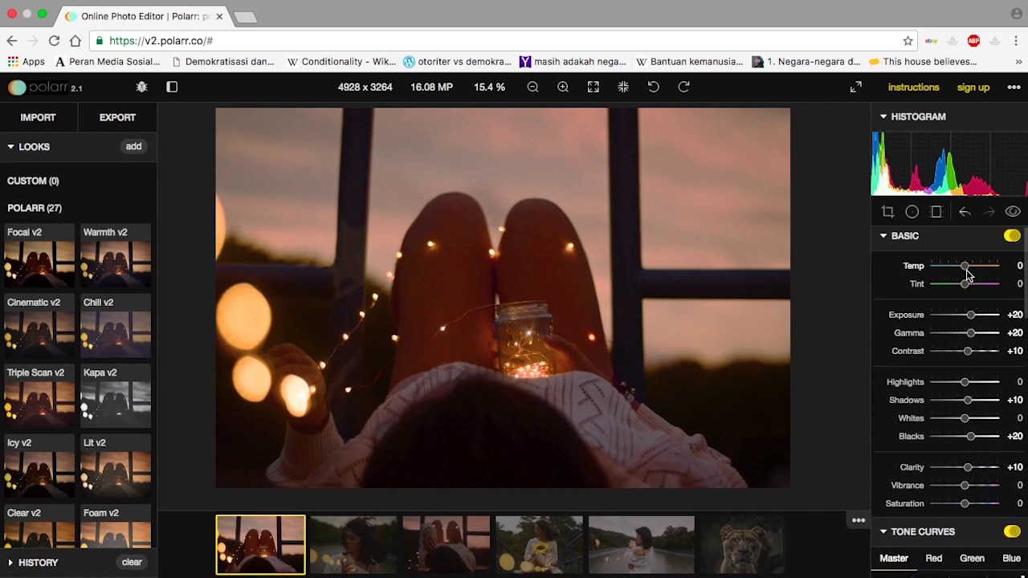
{"action": "left_click_drag", "start_coordinate": [966, 273], "coordinate": [972, 274]}
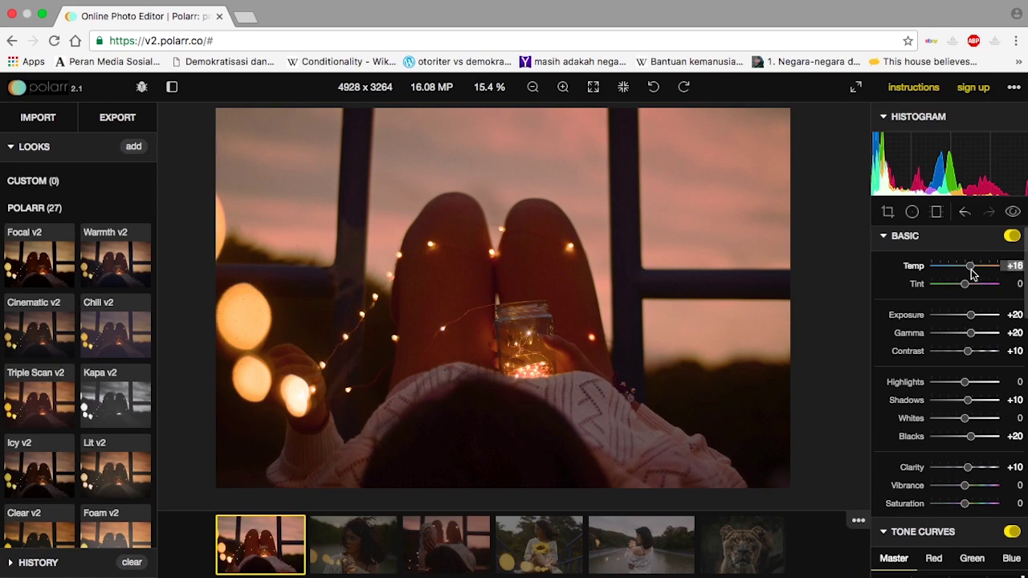
{"action": "left_click", "coordinate": [1014, 213]}
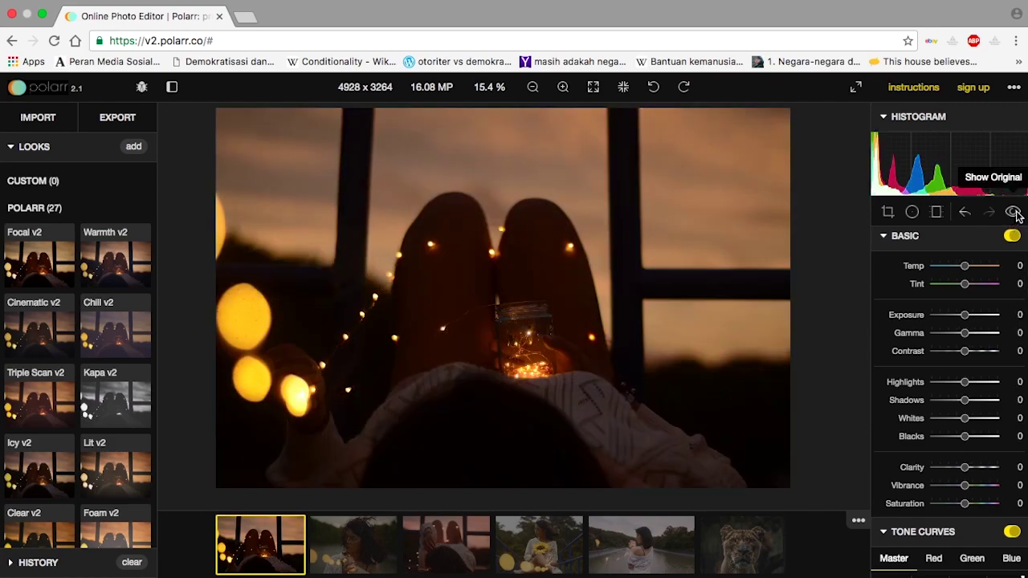
{"action": "left_click", "coordinate": [1014, 213]}
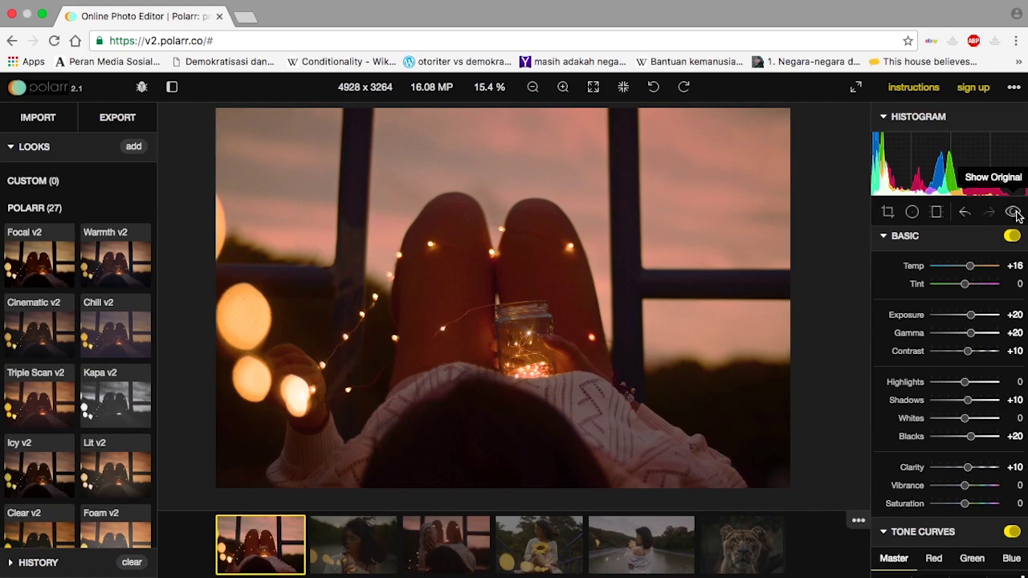